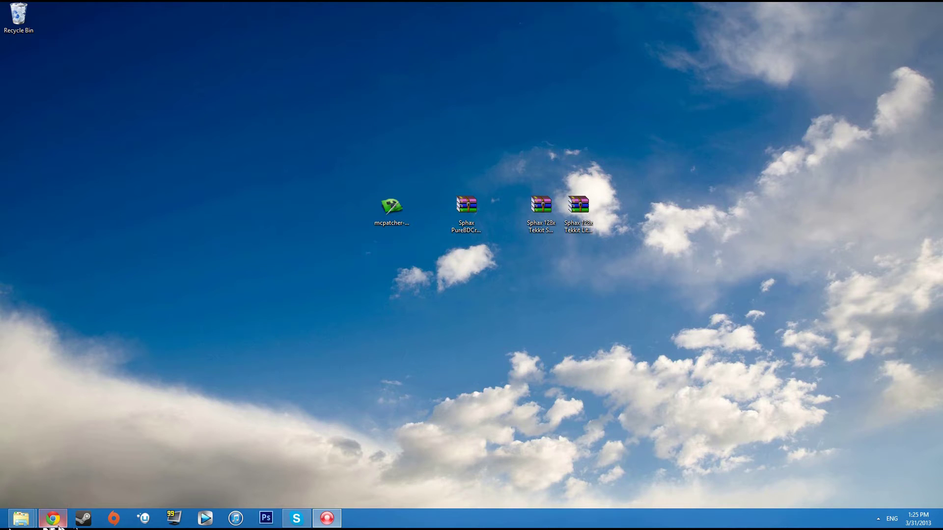
Restore the Chrome window showing the MCPatcher HD page on 9minecraft.net.
{"action": "left_click", "coordinate": [53, 518]}
Read down the MCPatcher HD page, then go to the Download BDcraft Texturepacks tab.
{"action": "scroll", "coordinate": [128, 254], "scroll_direction": "down", "scroll_amount": 2}
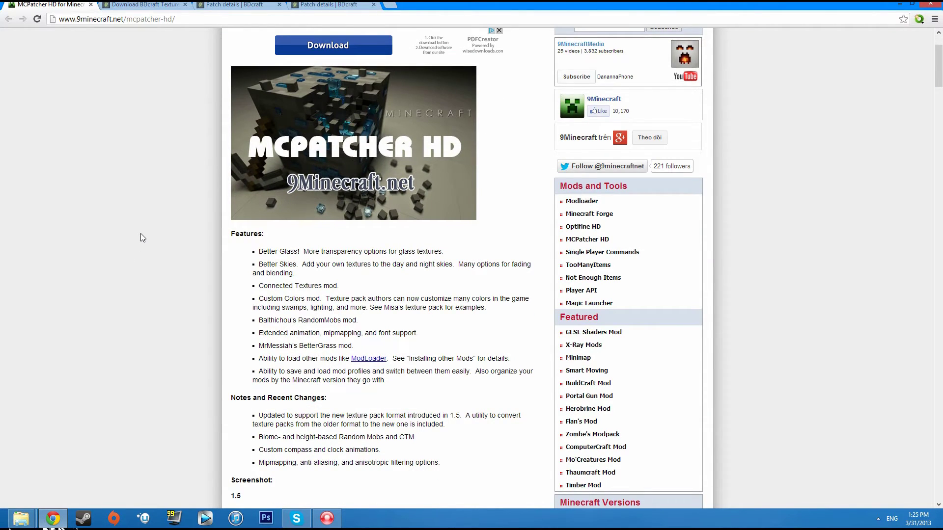
{"action": "scroll", "coordinate": [140, 233], "scroll_direction": "down", "scroll_amount": 8}
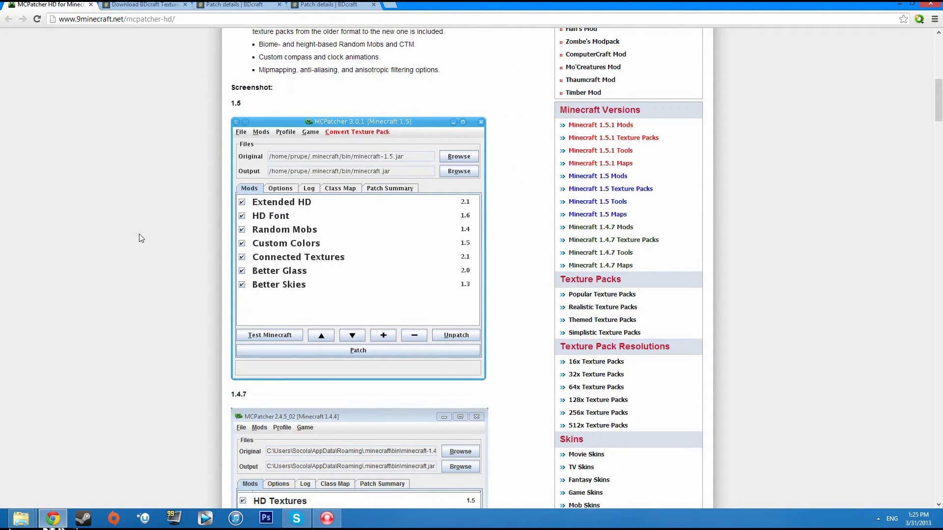
{"action": "scroll", "coordinate": [139, 234], "scroll_direction": "down", "scroll_amount": 3}
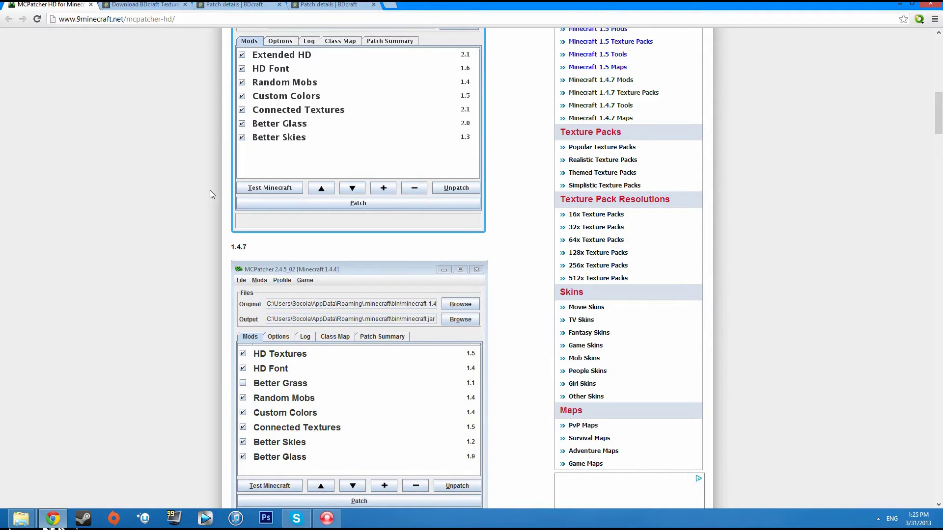
{"action": "scroll", "coordinate": [210, 192], "scroll_direction": "down", "scroll_amount": 2}
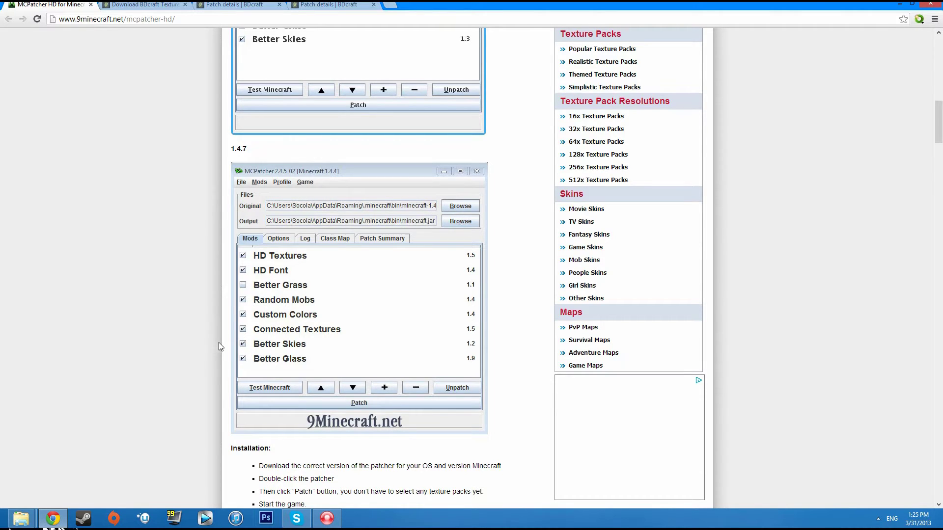
{"action": "scroll", "coordinate": [208, 354], "scroll_direction": "down", "scroll_amount": 3}
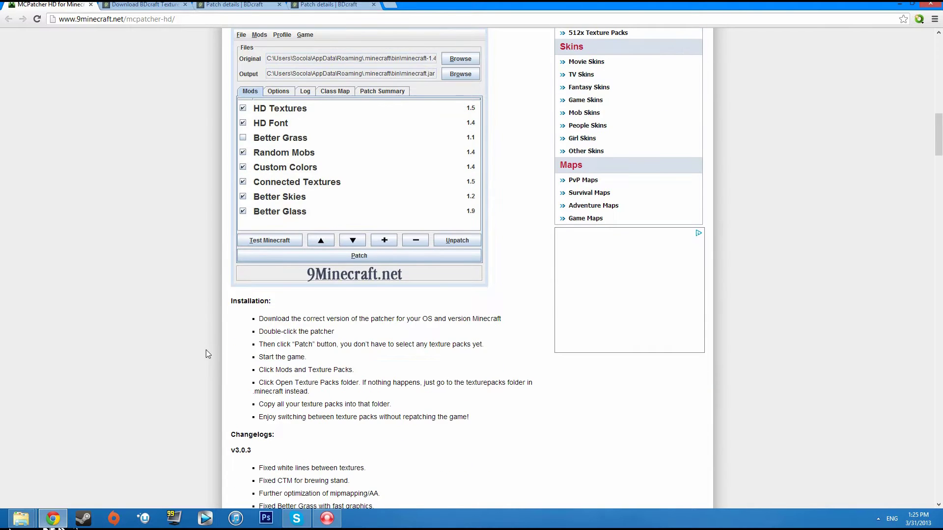
{"action": "scroll", "coordinate": [211, 452], "scroll_direction": "up", "scroll_amount": 12}
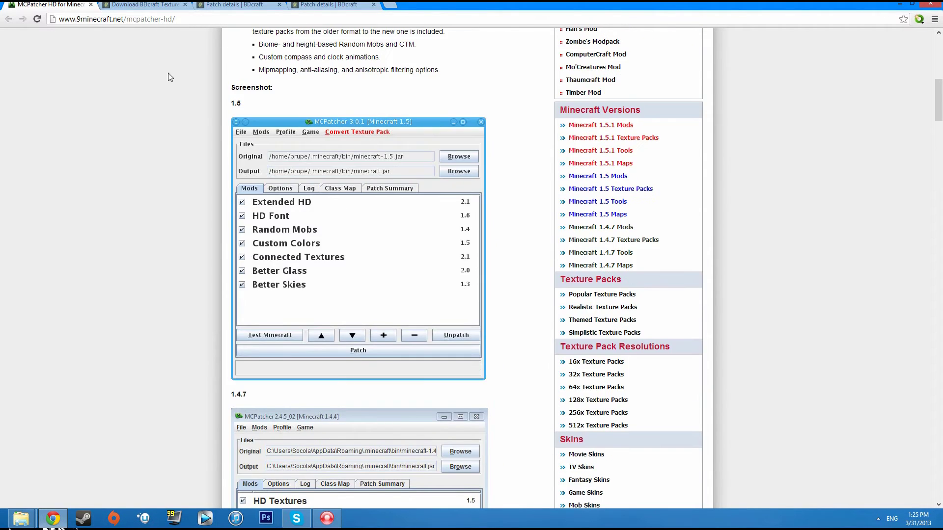
{"action": "left_click", "coordinate": [147, 4]}
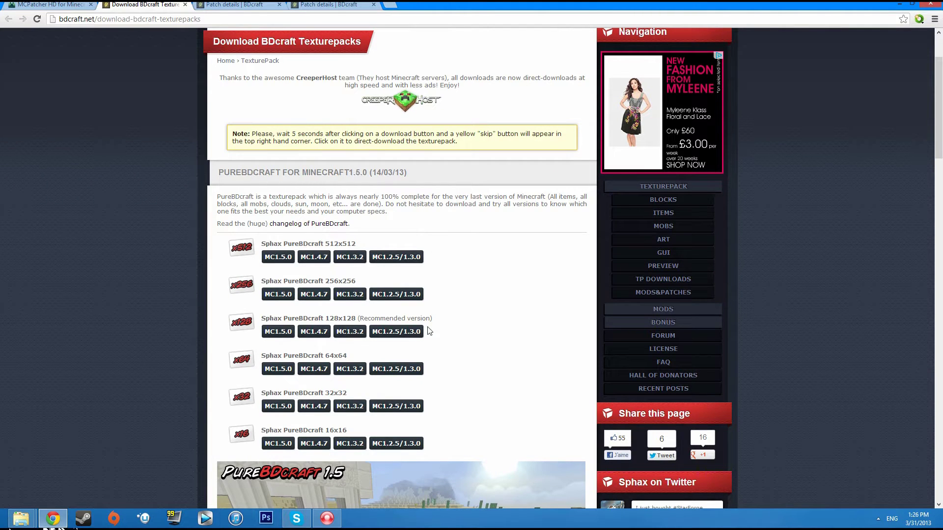
Open and read the Tekkit Classic Patch page.
{"action": "left_click", "coordinate": [381, 337]}
{"action": "left_click", "coordinate": [267, 7]}
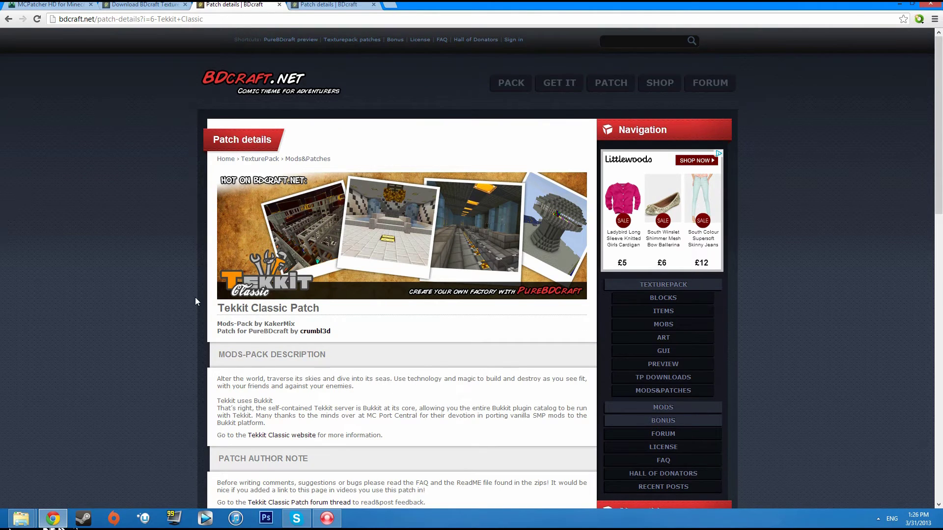
{"action": "scroll", "coordinate": [195, 298], "scroll_direction": "down", "scroll_amount": 1}
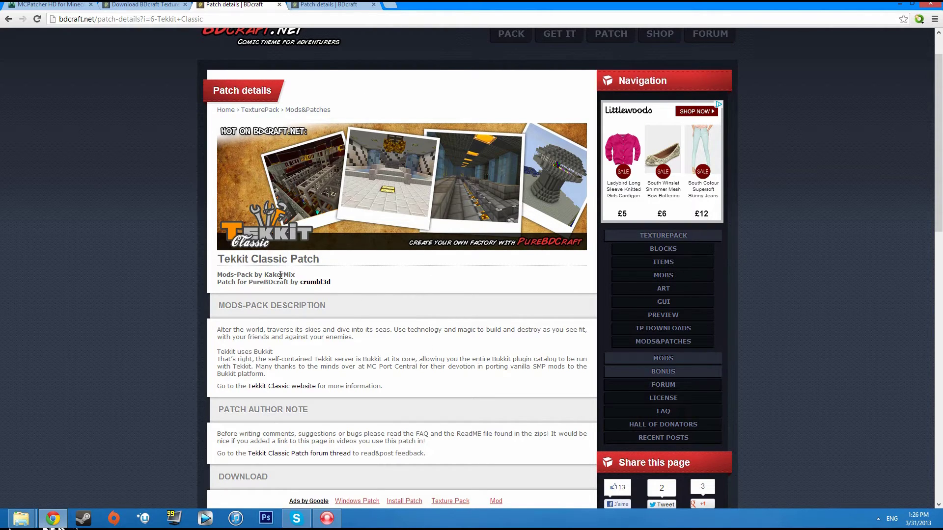
View the Tekkit Lite Patch page, minimize Chrome, and launch MCPatcher from the desktop.
{"action": "left_click", "coordinate": [326, 4]}
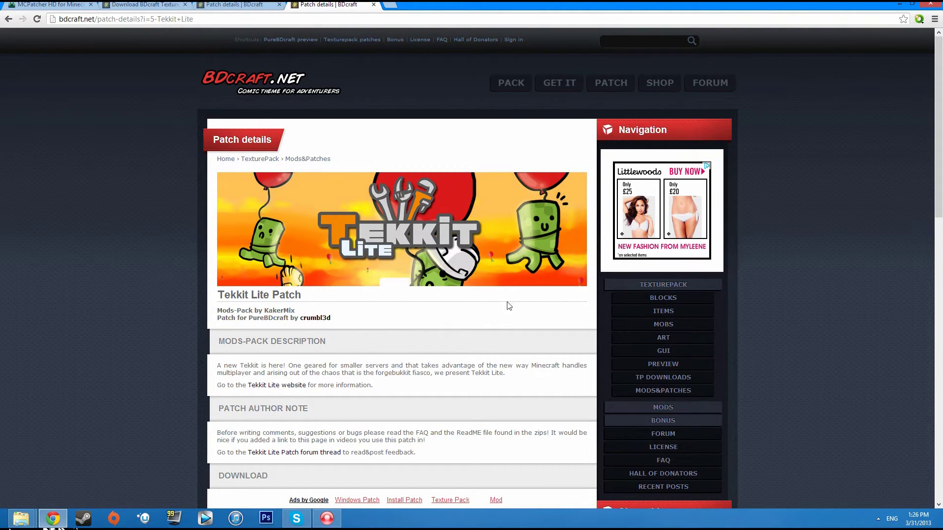
{"action": "left_click", "coordinate": [899, 4]}
{"action": "double_click", "coordinate": [408, 211]}
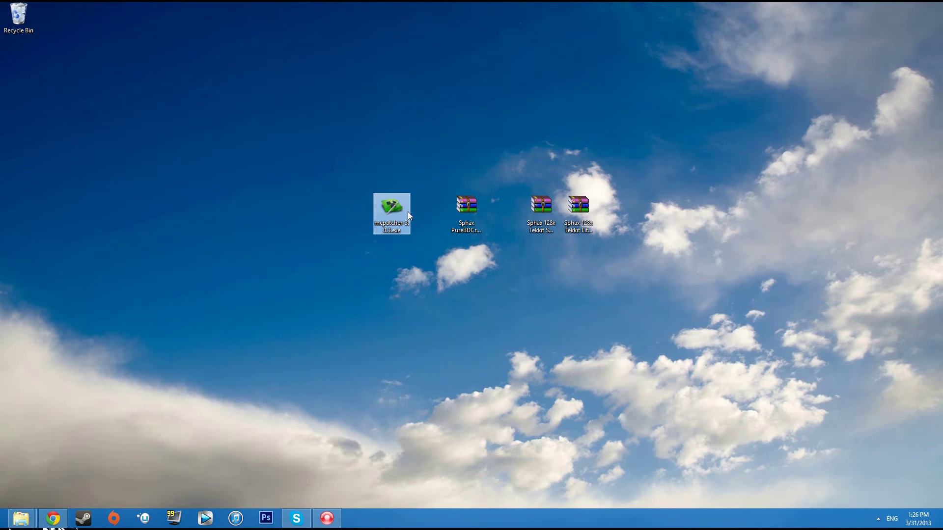
Open MCPatcher 3.0.3's chooser for the original Minecraft jar, placing both windows side by side.
{"action": "left_click_drag", "start_coordinate": [473, 128], "coordinate": [242, 138]}
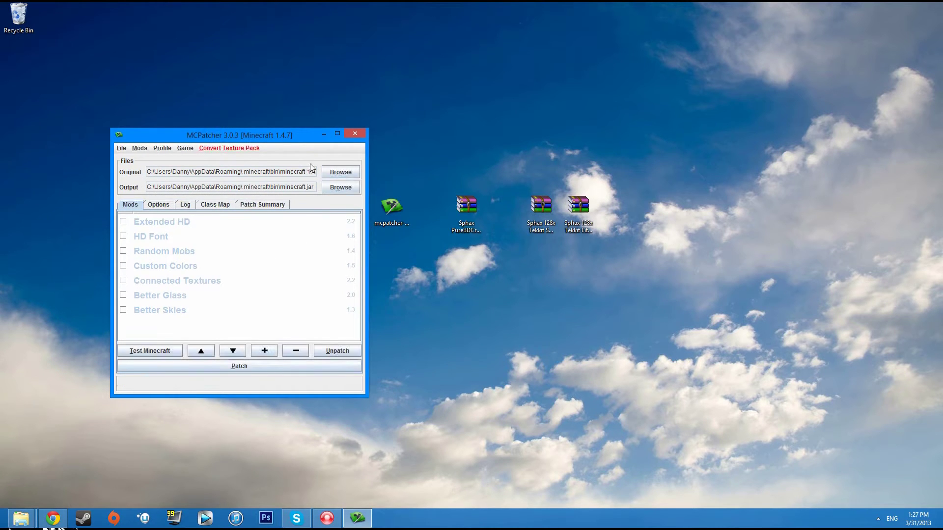
{"action": "left_click", "coordinate": [341, 172]}
{"action": "left_click_drag", "start_coordinate": [287, 184], "coordinate": [470, 196]}
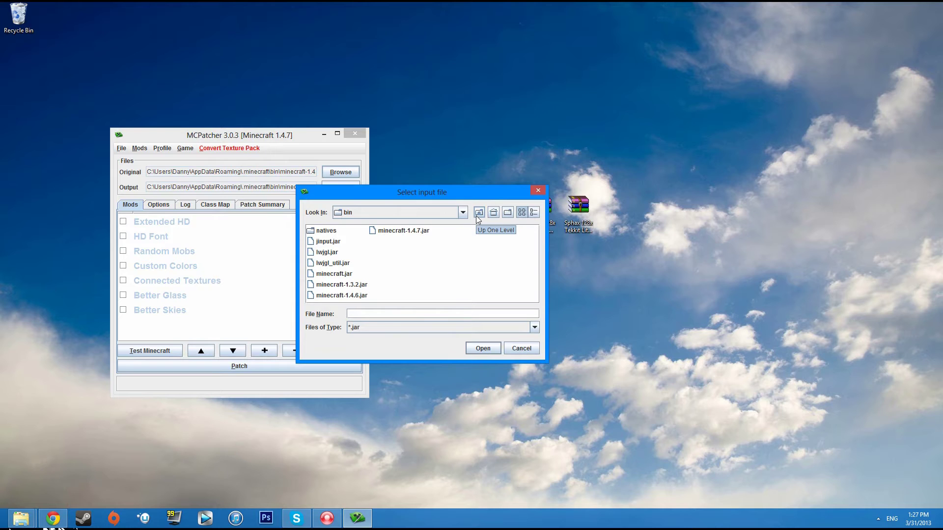
Set the original file to minecraft.jar in .techniclauncher\tekkit\bin (Minecraft 1.2.5).
{"action": "left_click", "coordinate": [478, 214]}
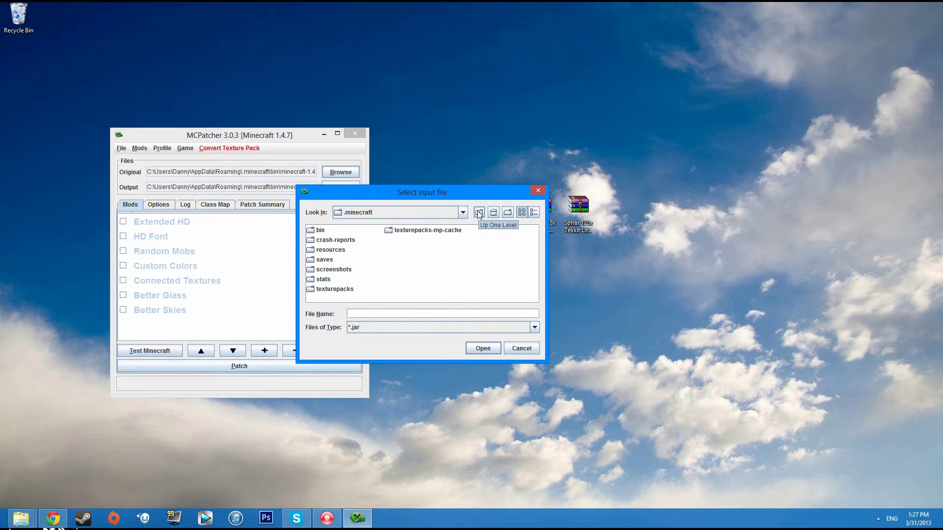
{"action": "left_click", "coordinate": [479, 213]}
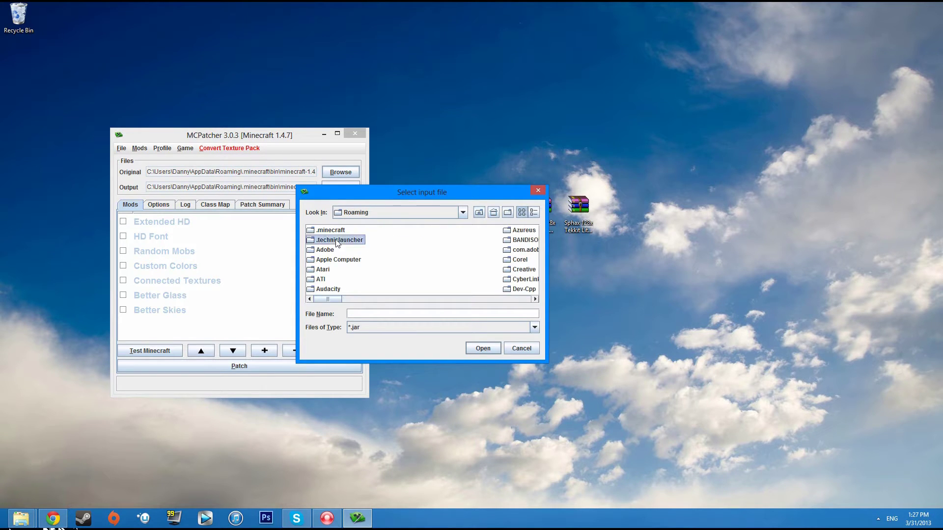
{"action": "double_click", "coordinate": [363, 242]}
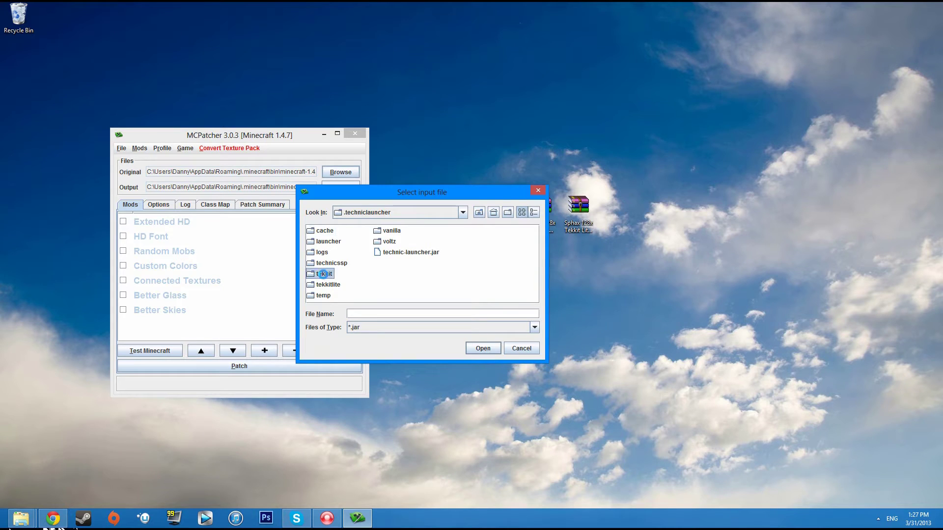
{"action": "double_click", "coordinate": [324, 275]}
{"action": "left_click", "coordinate": [320, 242]}
{"action": "double_click", "coordinate": [320, 243]}
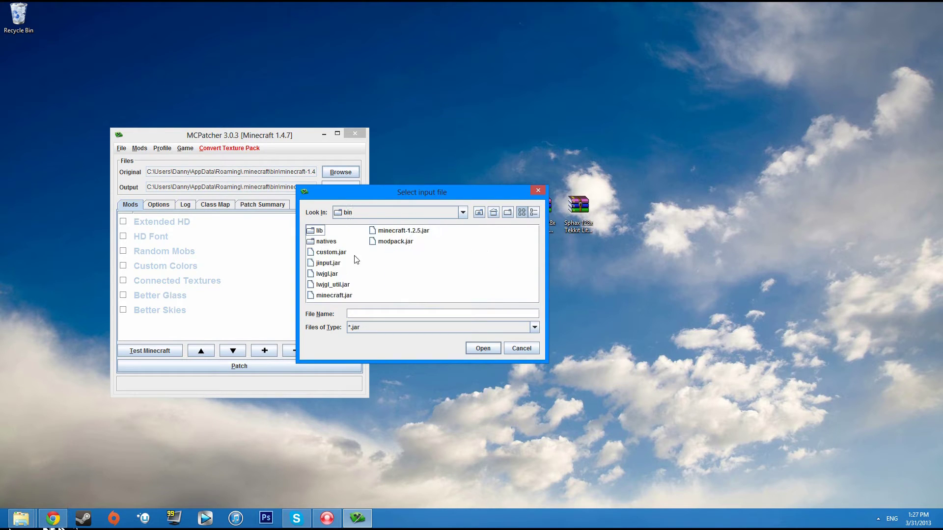
{"action": "left_click", "coordinate": [343, 296]}
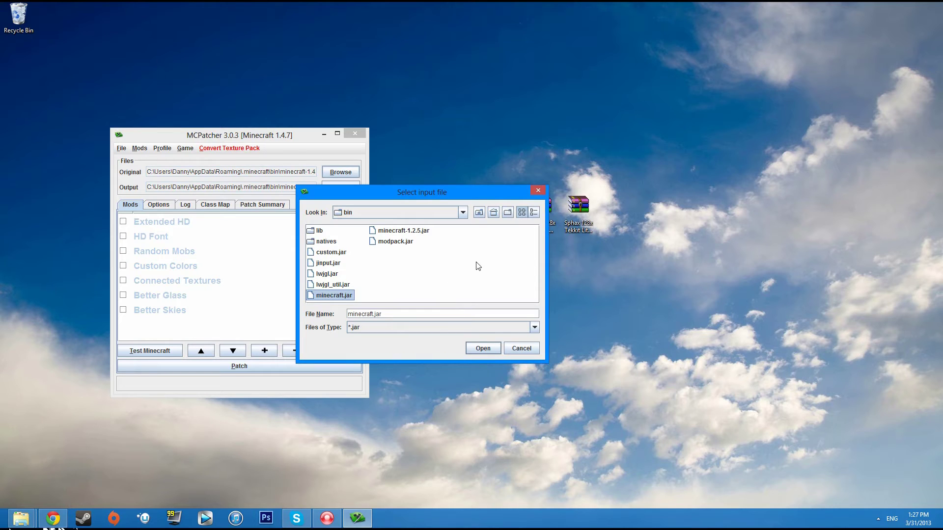
{"action": "left_click", "coordinate": [476, 348]}
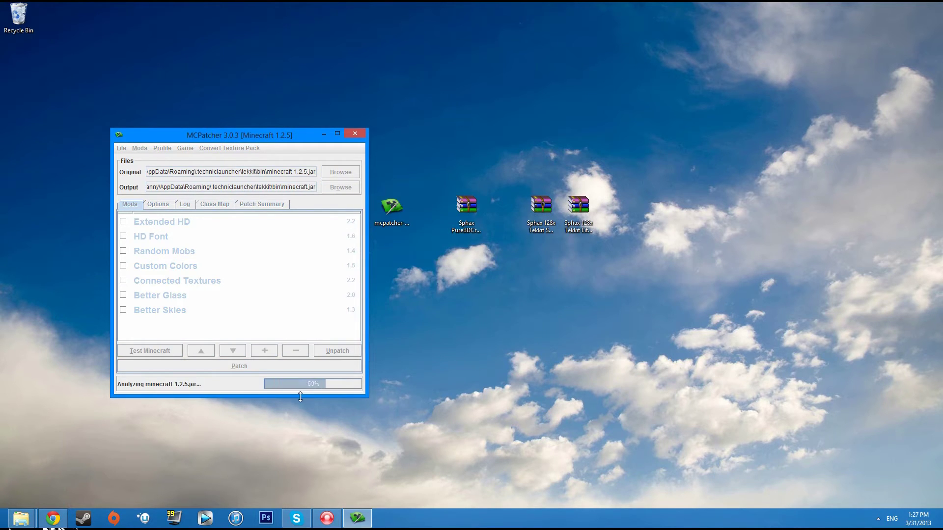
Patch Tekkit's minecraft.jar, close MCPatcher, and rearrange the mcpatcher and Sphax icons on the desktop.
{"action": "left_click", "coordinate": [264, 365]}
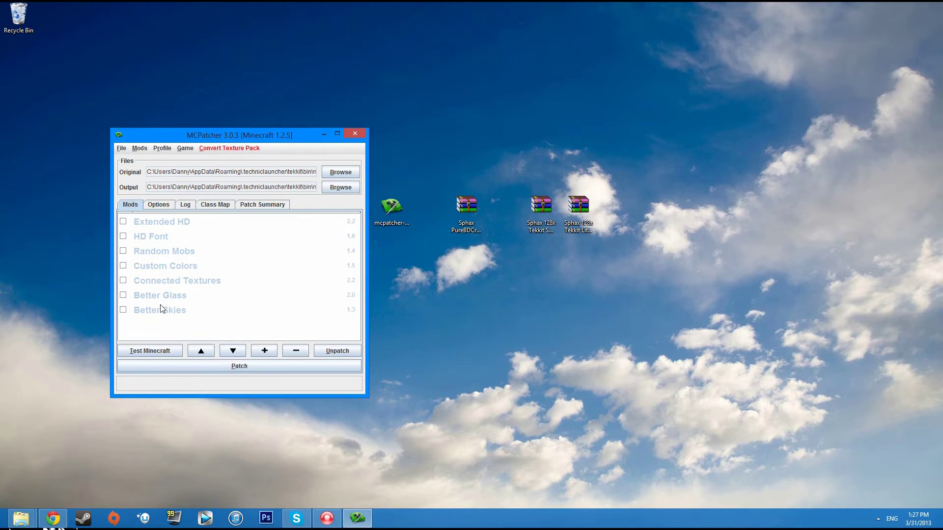
{"action": "left_click", "coordinate": [350, 134]}
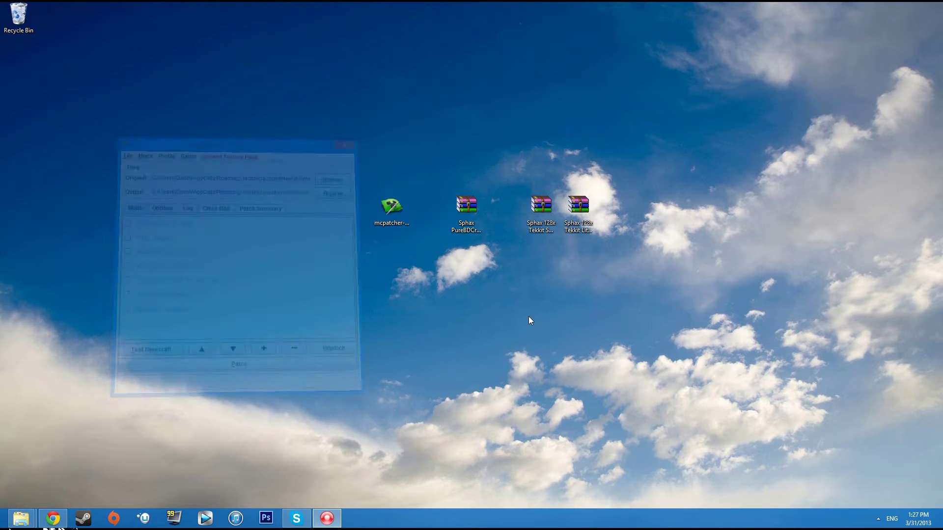
{"action": "left_click_drag", "start_coordinate": [391, 206], "coordinate": [55, 62]}
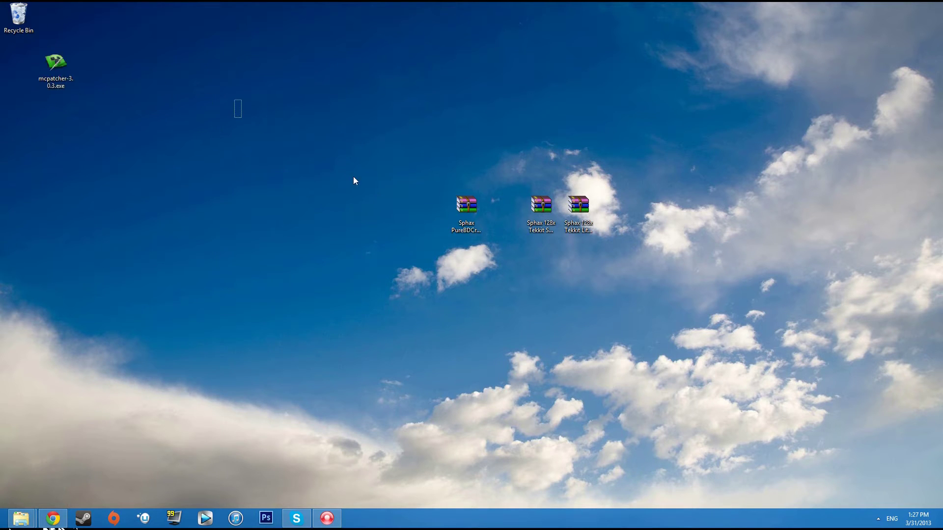
{"action": "left_click_drag", "start_coordinate": [459, 206], "coordinate": [279, 226]}
Open Sphax PureBDCraft 128x.zip in WinRAR, then open the Sphax 128x Tekkit SMP v1.6 zip.
{"action": "double_click", "coordinate": [296, 217]}
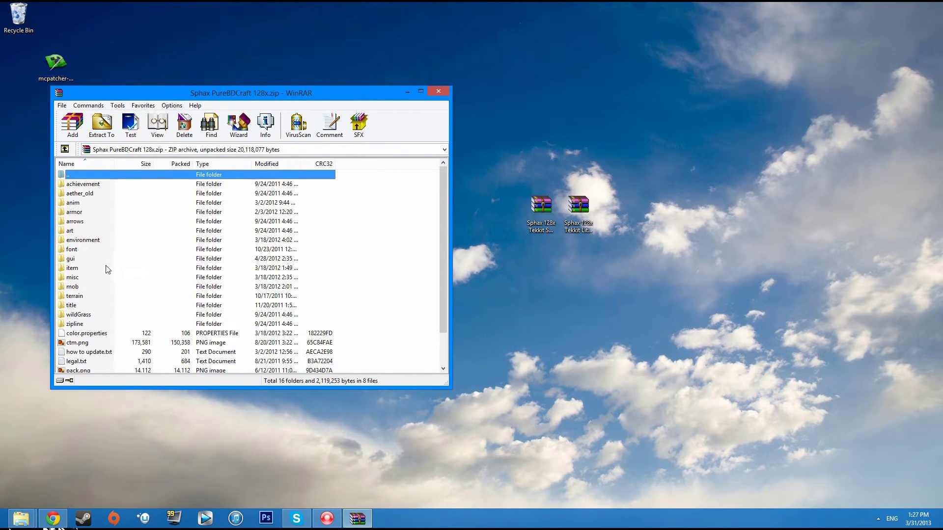
{"action": "left_click_drag", "start_coordinate": [331, 99], "coordinate": [328, 143]}
{"action": "left_click", "coordinate": [650, 250]}
{"action": "left_click", "coordinate": [567, 213]}
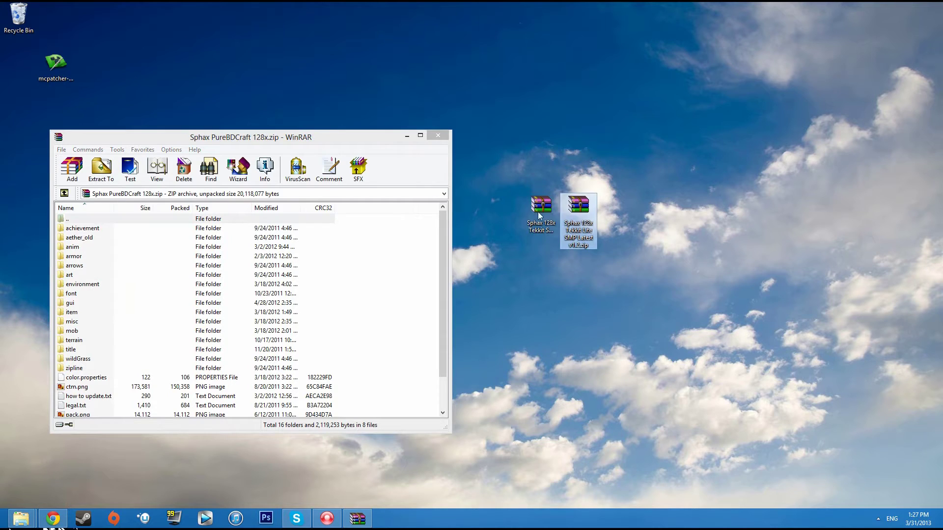
{"action": "left_click", "coordinate": [549, 219], "text": "ctrl"}
{"action": "left_click", "coordinate": [585, 215]}
{"action": "left_click", "coordinate": [549, 229]}
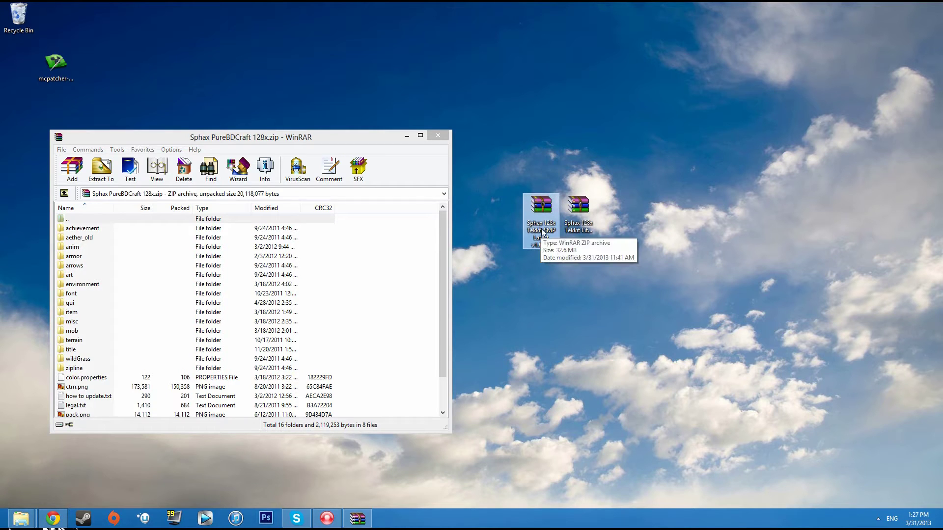
{"action": "double_click", "coordinate": [542, 229]}
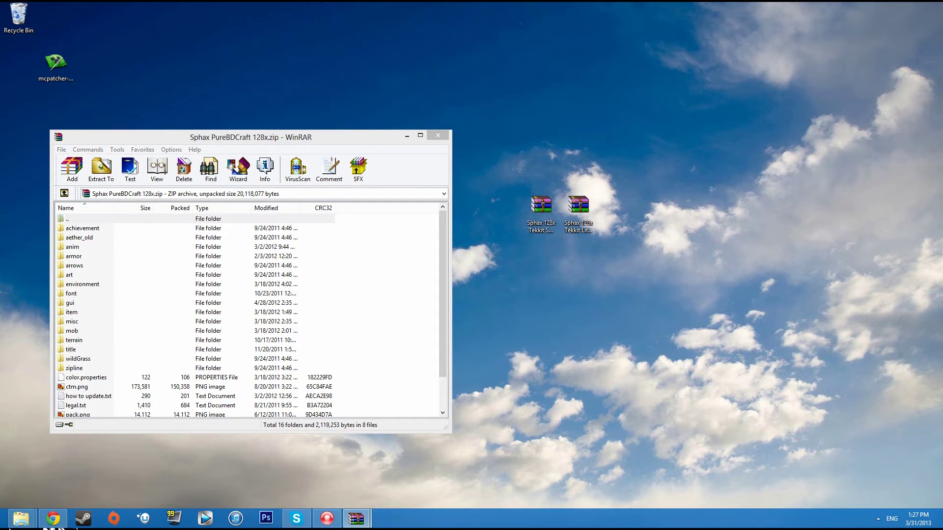
Copy all 22 Tekkit SMP v1.6 folders into Sphax PureBDcraft 128x.zip, confirm, and close it.
{"action": "scroll", "coordinate": [698, 277], "scroll_direction": "down", "scroll_amount": 1}
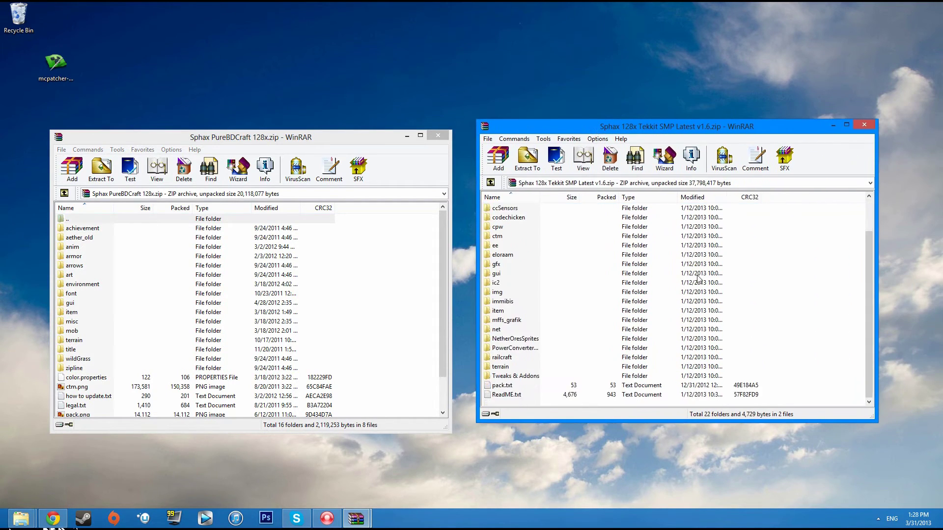
{"action": "scroll", "coordinate": [698, 278], "scroll_direction": "up", "scroll_amount": 2}
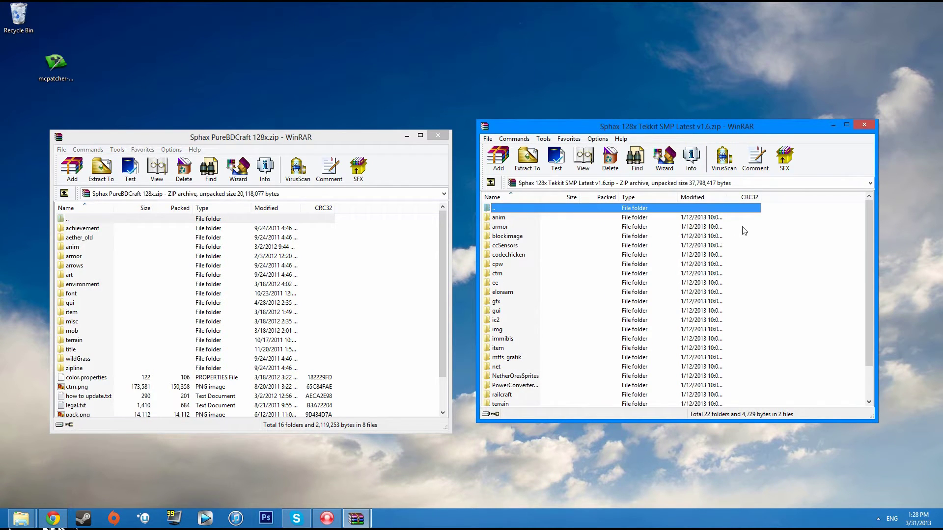
{"action": "scroll", "coordinate": [745, 234], "scroll_direction": "down", "scroll_amount": 2}
{"action": "scroll", "coordinate": [745, 238], "scroll_direction": "up", "scroll_amount": 2}
{"action": "left_click_drag", "start_coordinate": [807, 216], "coordinate": [592, 381]}
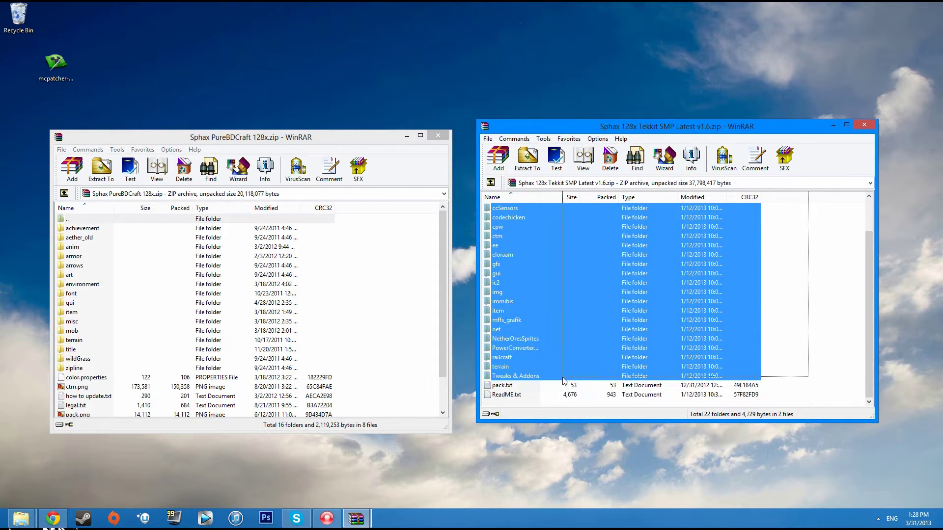
{"action": "left_click_drag", "start_coordinate": [505, 328], "coordinate": [252, 336]}
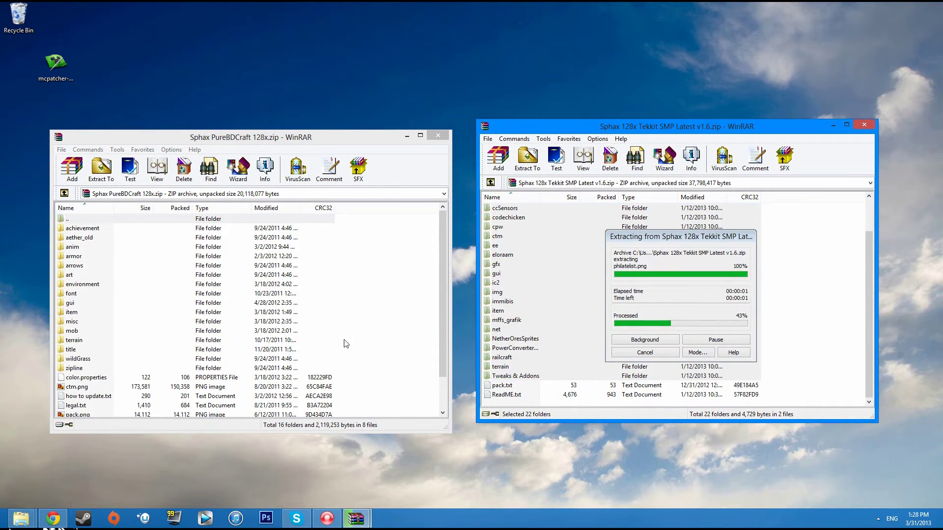
{"action": "left_click", "coordinate": [258, 367]}
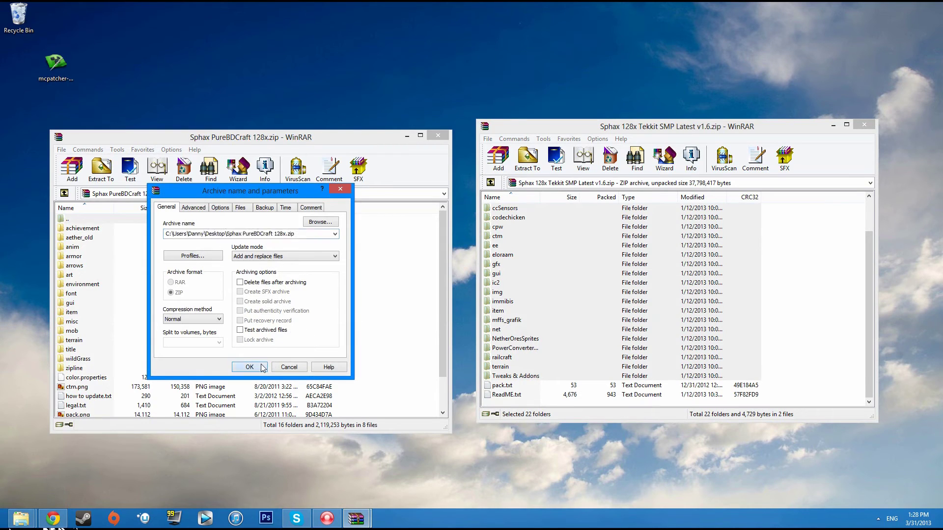
{"action": "left_click", "coordinate": [438, 135]}
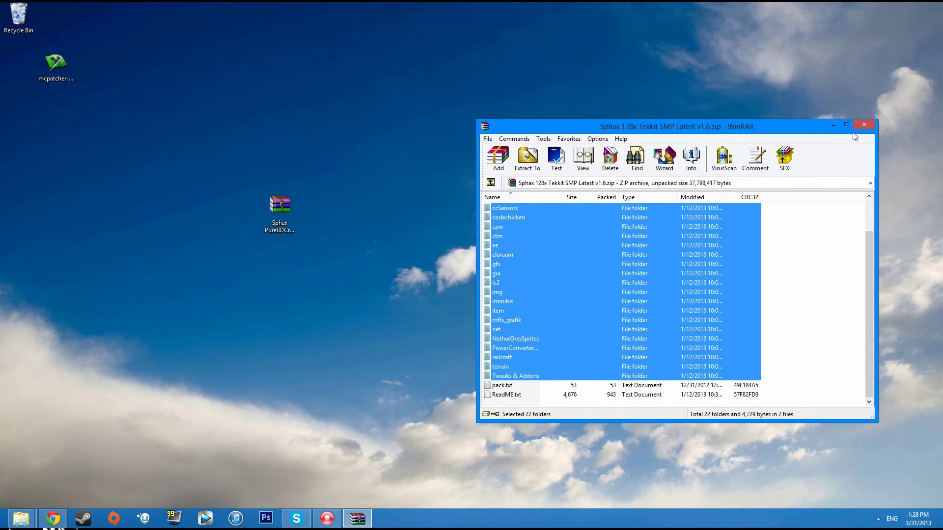
Close the Tekkit archive and remove both Sphax 128x Tekkit zip files from the desktop.
{"action": "key", "text": "alt+F4"}
{"action": "left_click_drag", "start_coordinate": [280, 206], "coordinate": [354, 255]}
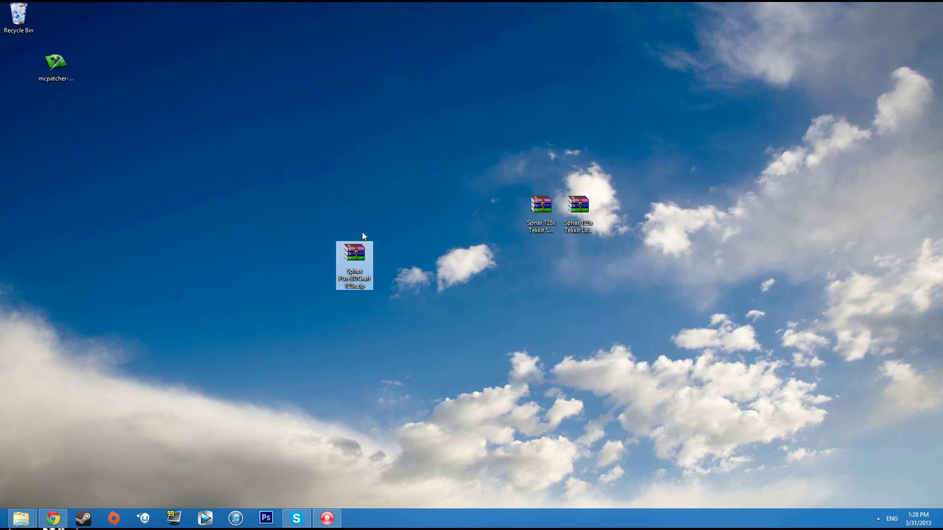
{"action": "left_click", "coordinate": [540, 205]}
{"action": "left_click", "coordinate": [352, 263]}
{"action": "left_click", "coordinate": [541, 206]}
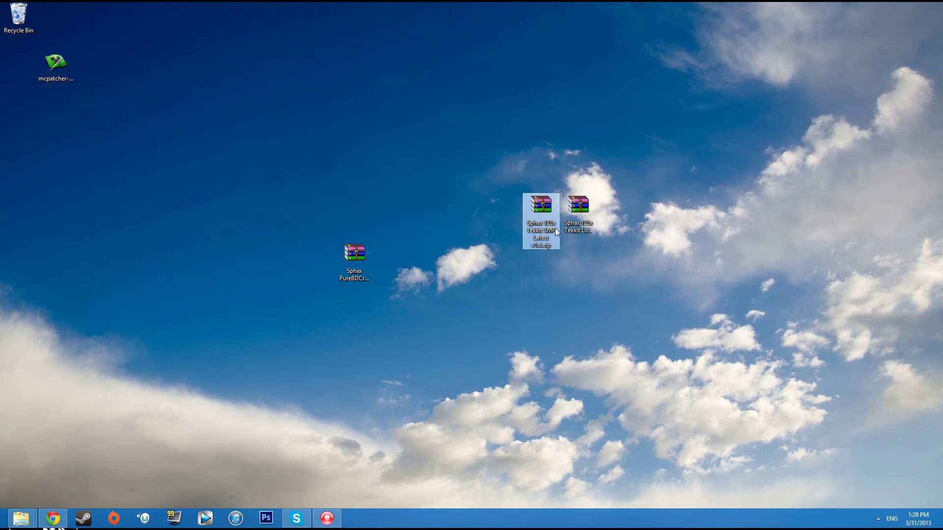
{"action": "left_click", "coordinate": [578, 206], "text": "ctrl"}
{"action": "left_click_drag", "start_coordinate": [541, 206], "coordinate": [361, 268]}
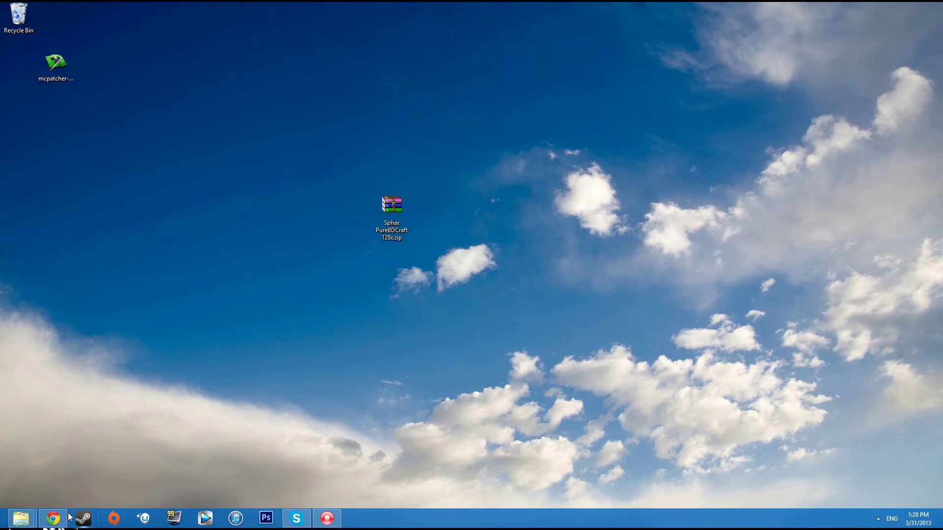
Launch TechnicLauncher.exe from the Minecraft library's Game folder and close Explorer.
{"action": "right_click", "coordinate": [20, 518]}
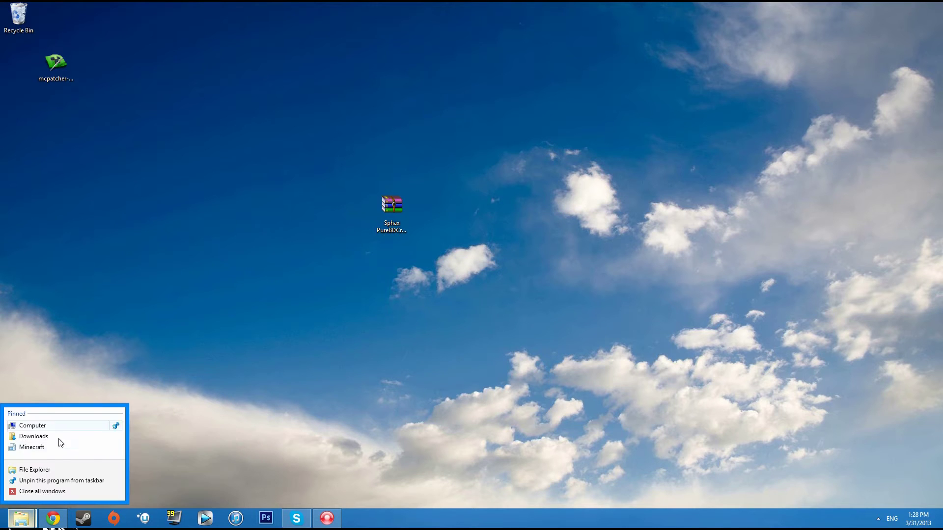
{"action": "left_click", "coordinate": [286, 278]}
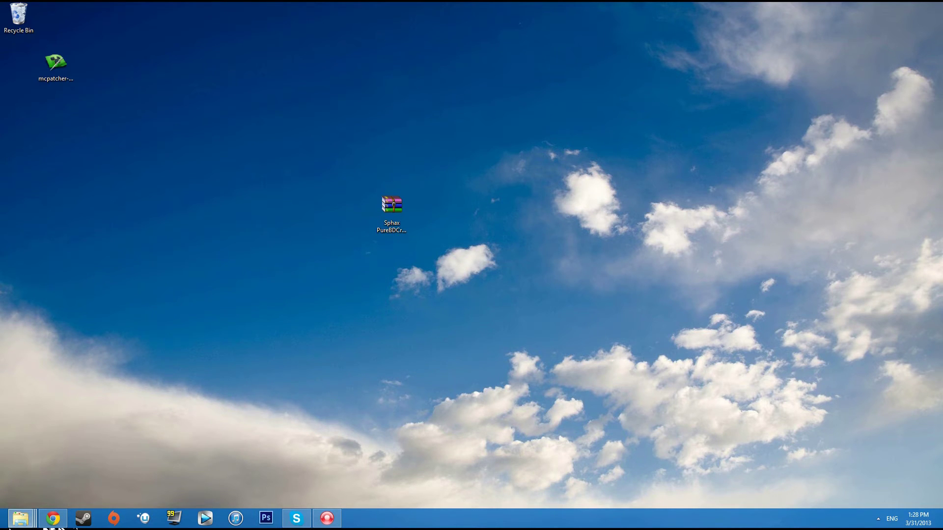
{"action": "double_click", "coordinate": [298, 250]}
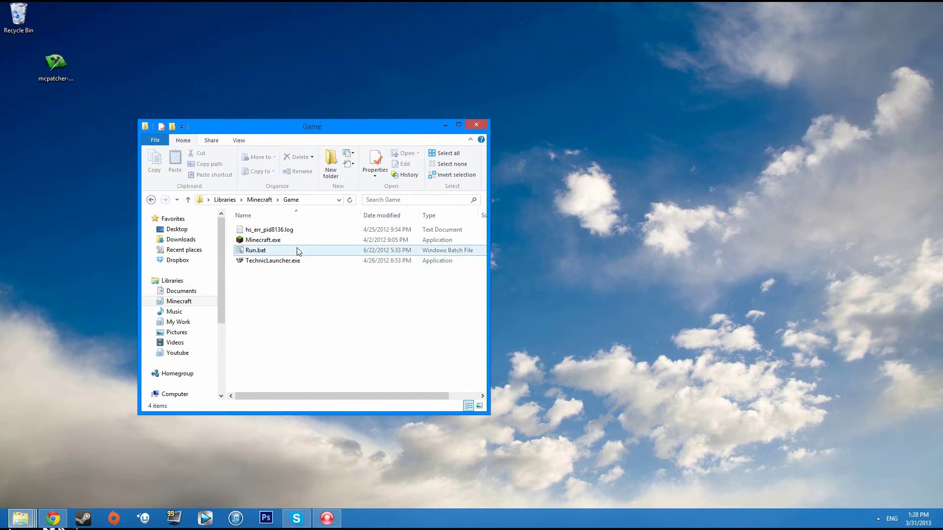
{"action": "double_click", "coordinate": [298, 261]}
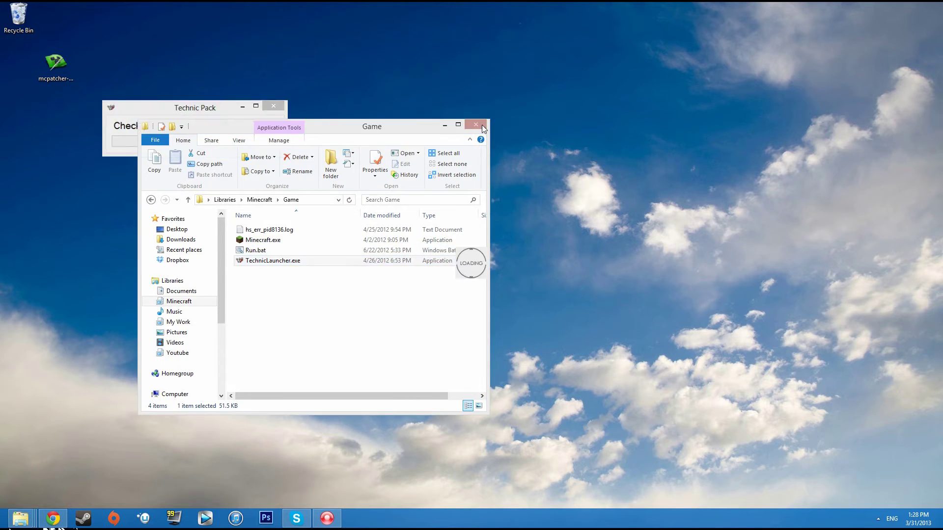
{"action": "left_click", "coordinate": [476, 124]}
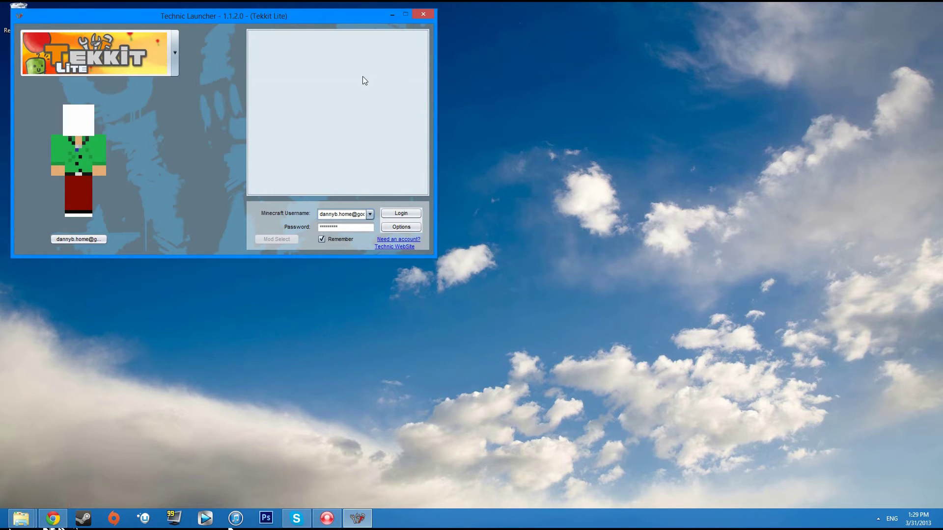
Select the Tekkit Classic modpack in Technic Launcher, start it, and leave the multiplayer server list.
{"action": "left_click_drag", "start_coordinate": [351, 22], "coordinate": [604, 124]}
{"action": "left_click", "coordinate": [341, 143]}
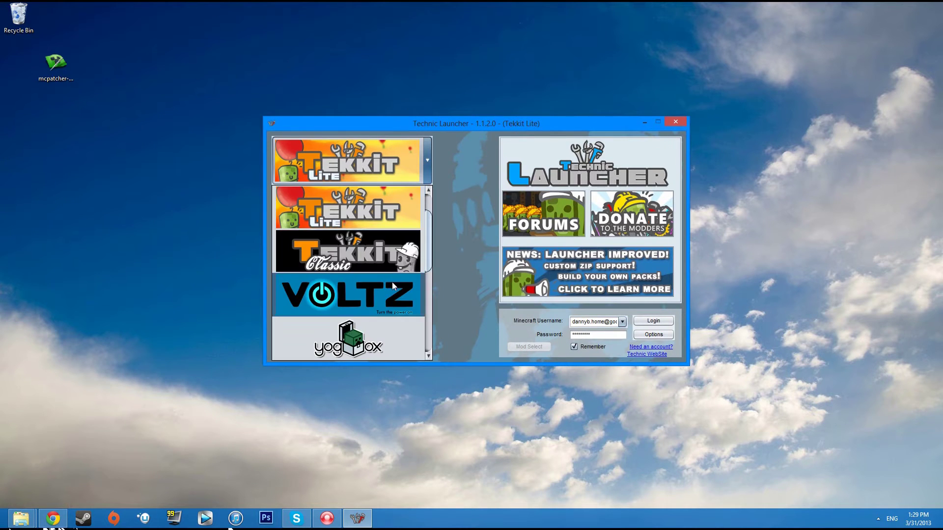
{"action": "left_click", "coordinate": [407, 260]}
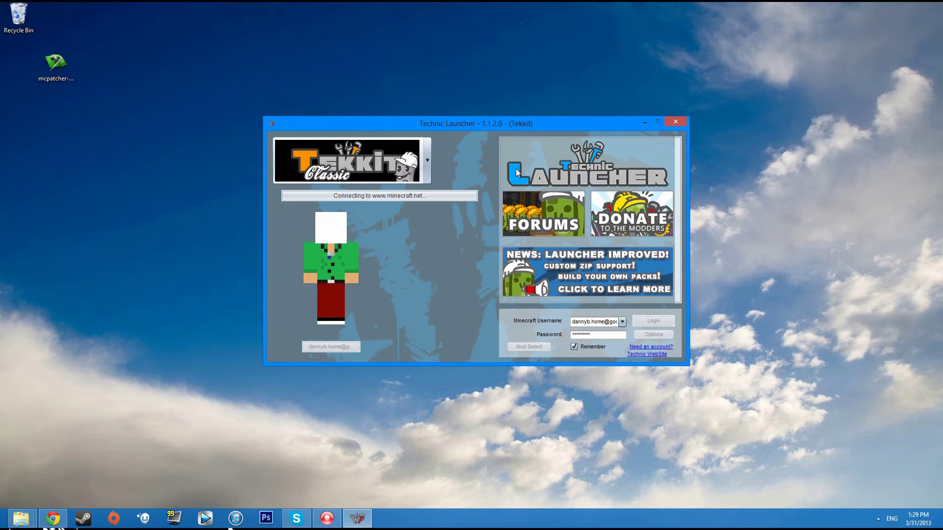
{"action": "left_click_drag", "start_coordinate": [550, 125], "coordinate": [486, 123]}
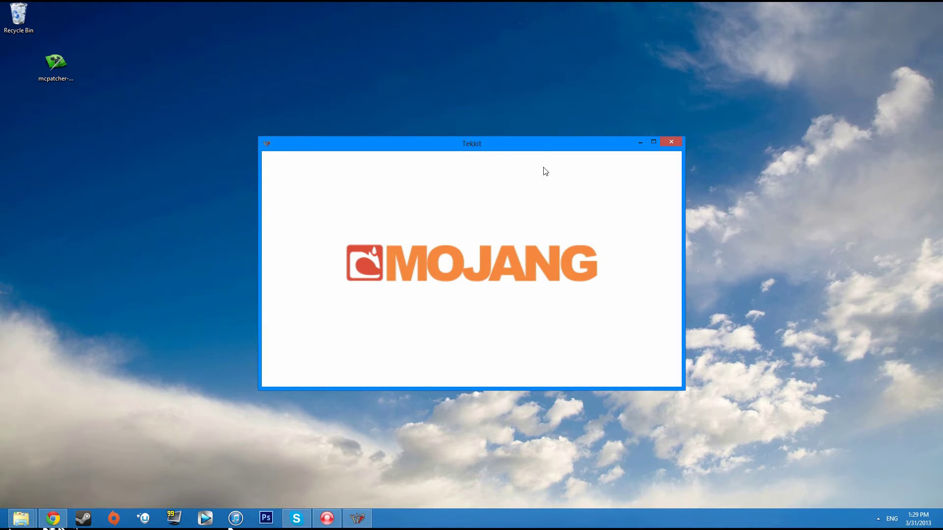
{"action": "left_click_drag", "start_coordinate": [545, 149], "coordinate": [398, 384]}
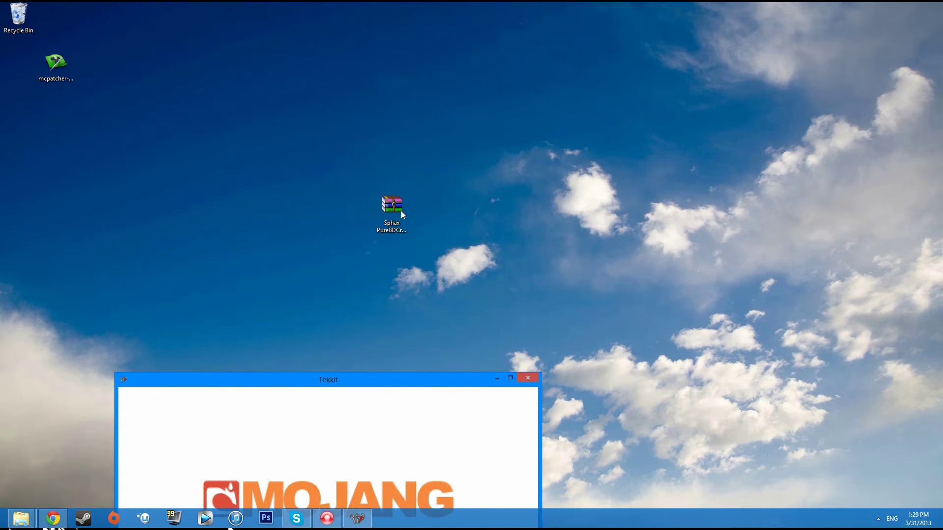
{"action": "left_click_drag", "start_coordinate": [347, 388], "coordinate": [344, 196]}
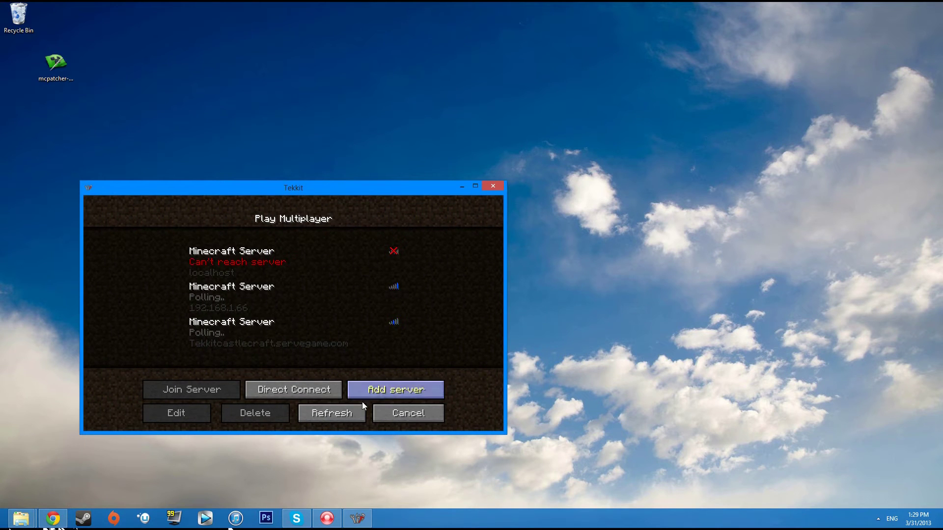
{"action": "left_click", "coordinate": [392, 411]}
Open Tekkit's texturepacks folder next to the Sphax PureBDCraft 128x.zip on the desktop.
{"action": "left_click_drag", "start_coordinate": [405, 189], "coordinate": [689, 206]}
{"action": "left_click_drag", "start_coordinate": [382, 222], "coordinate": [463, 136]}
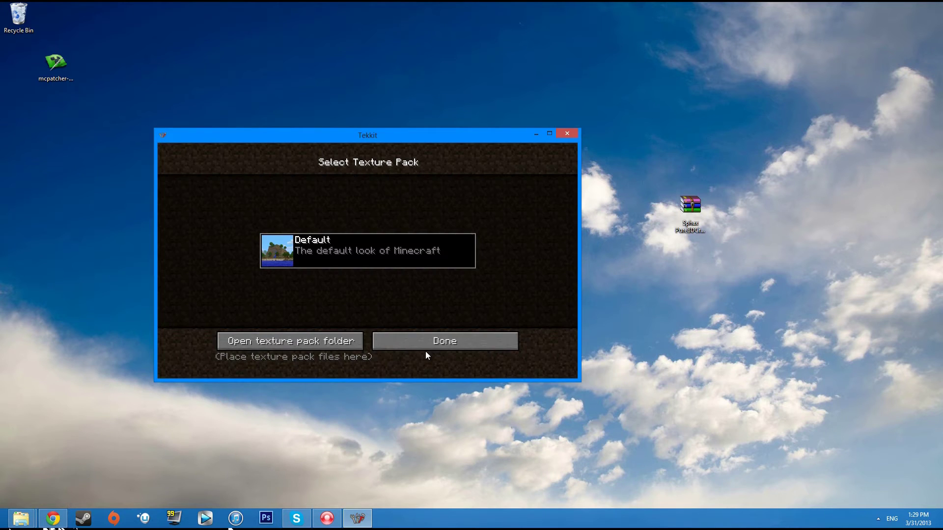
{"action": "left_click", "coordinate": [299, 341]}
{"action": "left_click_drag", "start_coordinate": [369, 127], "coordinate": [536, 96]}
Move Sphax PureBDCraft 128x.zip into texturepacks and close the folder, back at the Sphax-styled menu.
{"action": "left_click_drag", "start_coordinate": [702, 211], "coordinate": [524, 257]}
{"action": "left_click_drag", "start_coordinate": [580, 96], "coordinate": [726, 112]}
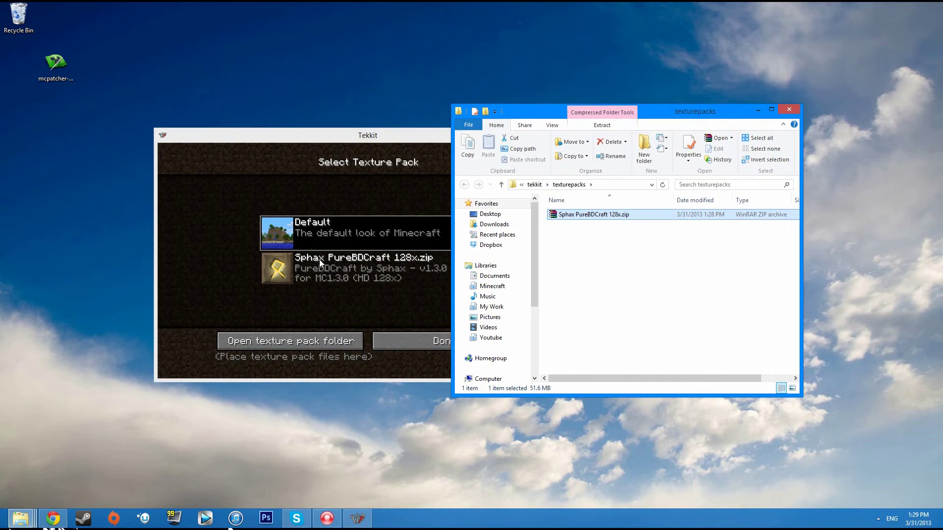
{"action": "left_click", "coordinate": [789, 110]}
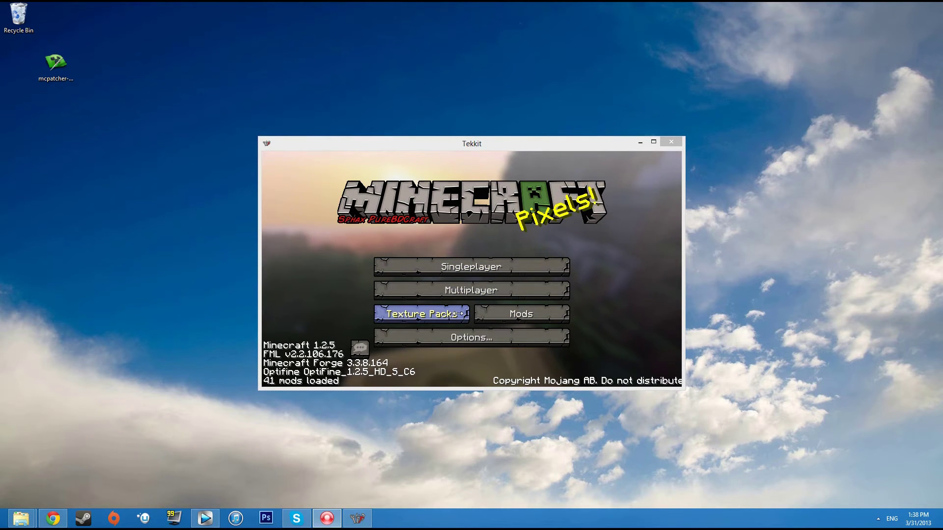
{"action": "left_click", "coordinate": [499, 267]}
Load the New World save and look at the Sphax-textured trees and sand.
{"action": "left_click", "coordinate": [499, 265]}
{"action": "left_click", "coordinate": [452, 340]}
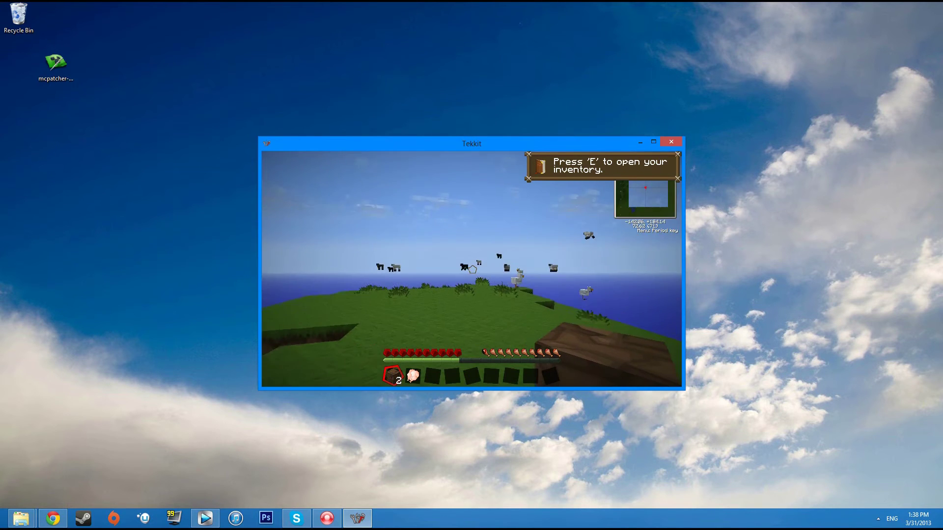
{"action": "key", "text": "w"}
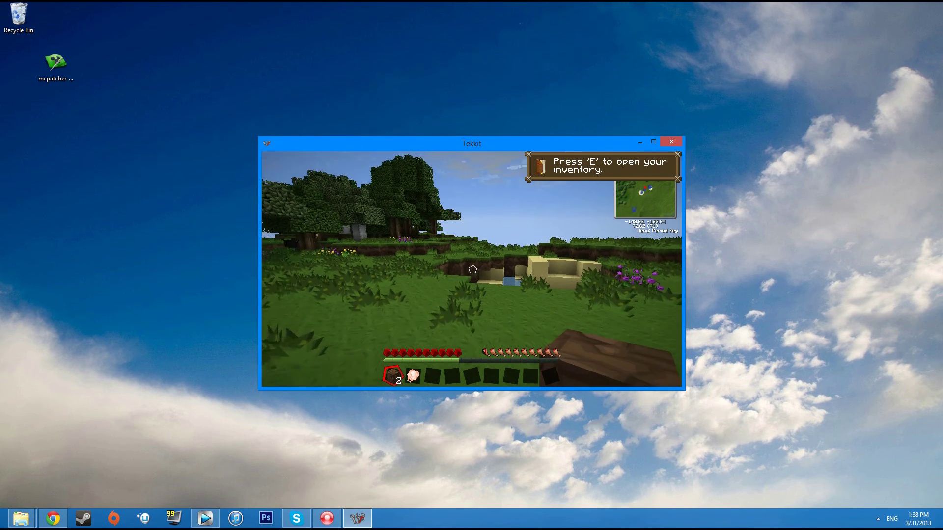
Page the inventory item list forward to 17 of 51, then close the inventory.
{"action": "key", "text": "e"}
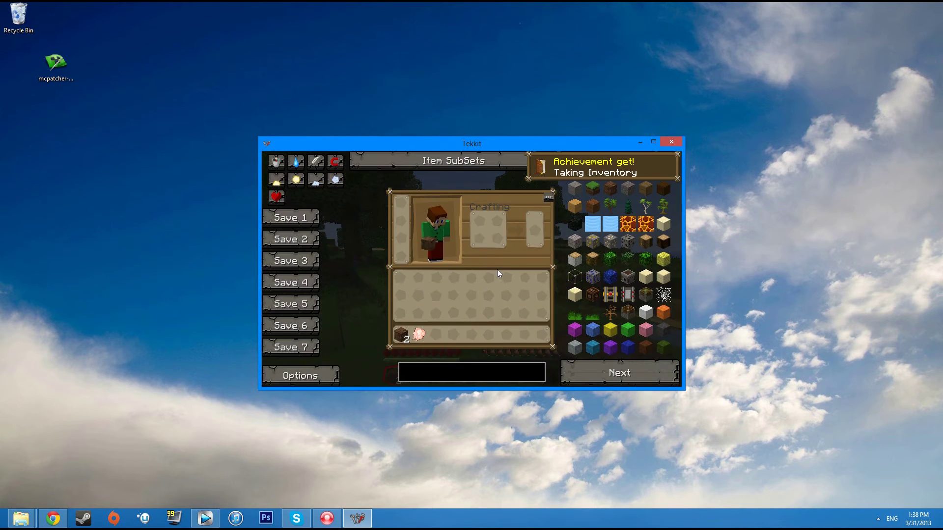
{"action": "left_click", "coordinate": [620, 374]}
{"action": "left_click", "coordinate": [620, 374]}
{"action": "left_click", "coordinate": [620, 374]}
{"action": "left_click", "coordinate": [620, 374]}
{"action": "left_click", "coordinate": [620, 374]}
{"action": "left_click", "coordinate": [620, 374]}
{"action": "left_click", "coordinate": [620, 374]}
{"action": "left_click", "coordinate": [620, 374]}
{"action": "left_click", "coordinate": [620, 374]}
{"action": "left_click", "coordinate": [620, 374]}
{"action": "left_click", "coordinate": [620, 374]}
{"action": "left_click", "coordinate": [620, 374]}
{"action": "left_click", "coordinate": [620, 375]}
{"action": "left_click", "coordinate": [620, 374]}
{"action": "left_click", "coordinate": [620, 375]}
{"action": "left_click", "coordinate": [620, 374]}
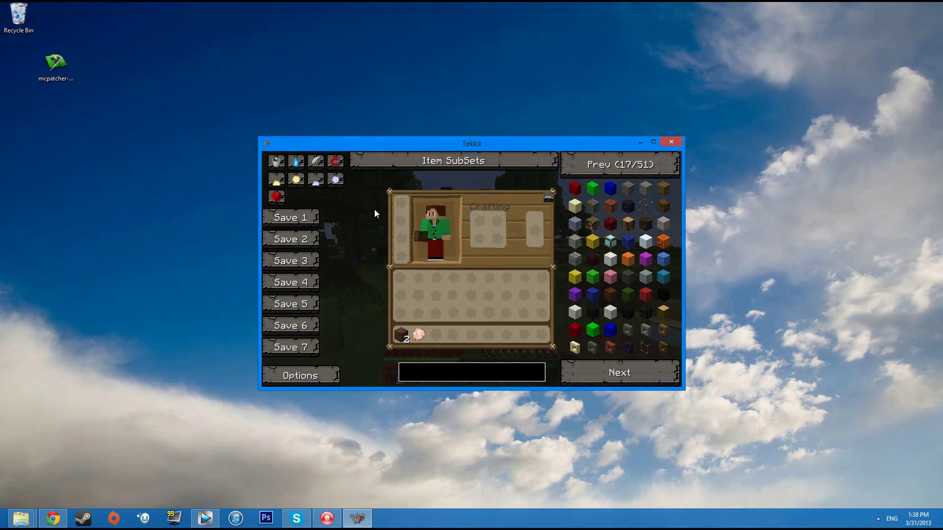
{"action": "key", "text": "e"}
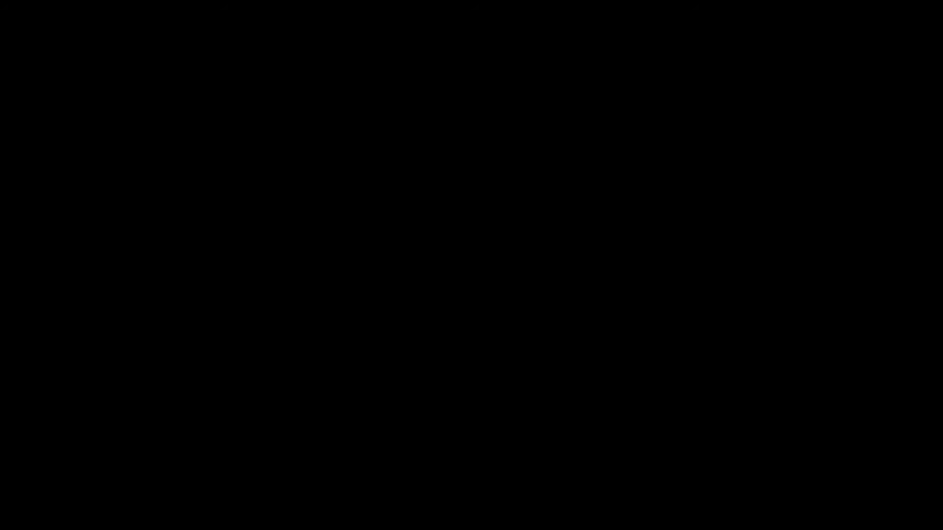